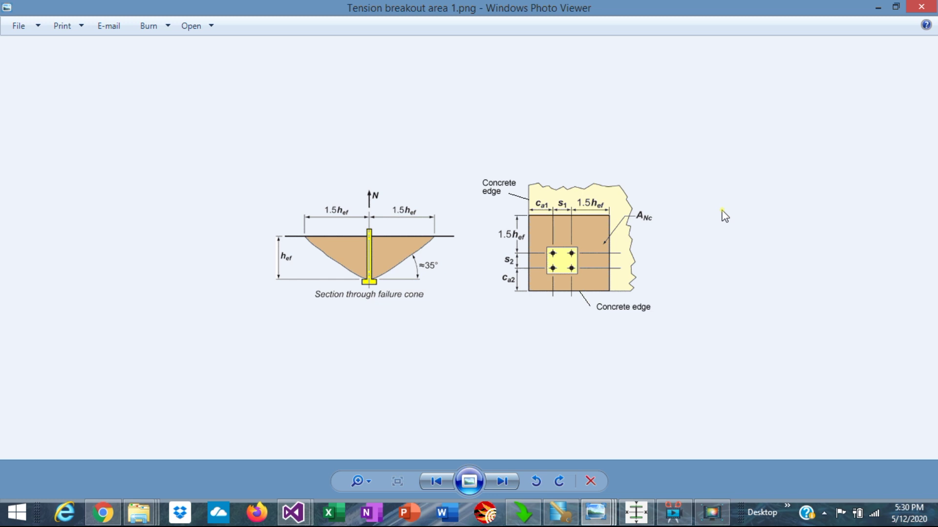
# Review the nominal loads and the anchor rod and material settings of the base plate design.
pyautogui.press('Right')
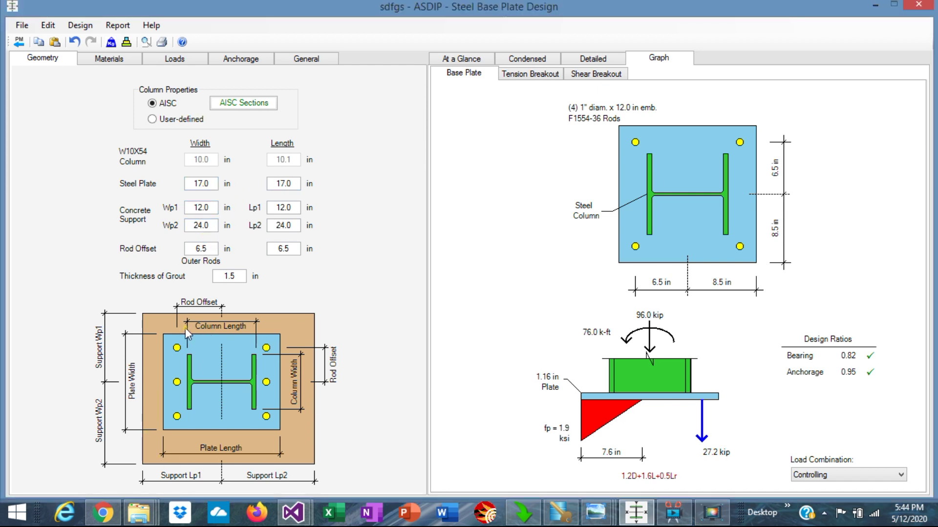
pyautogui.click(174, 58)
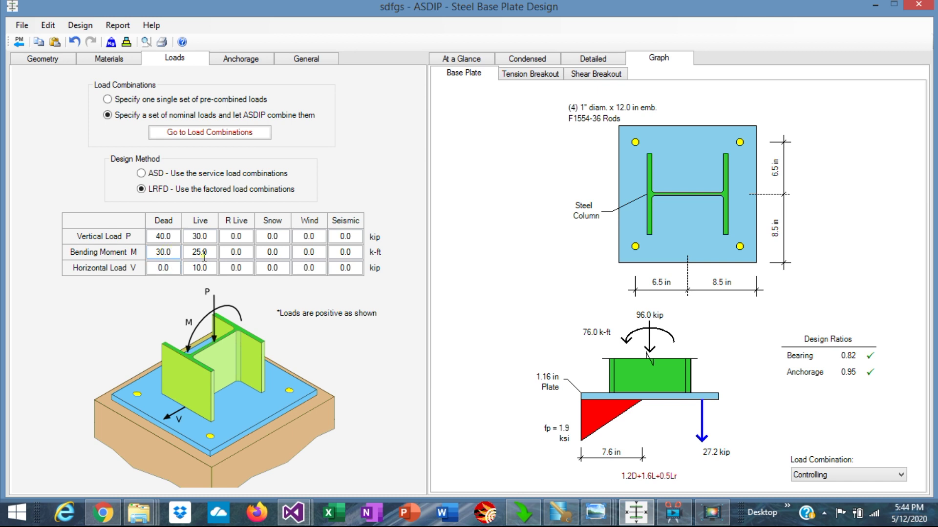
pyautogui.click(113, 59)
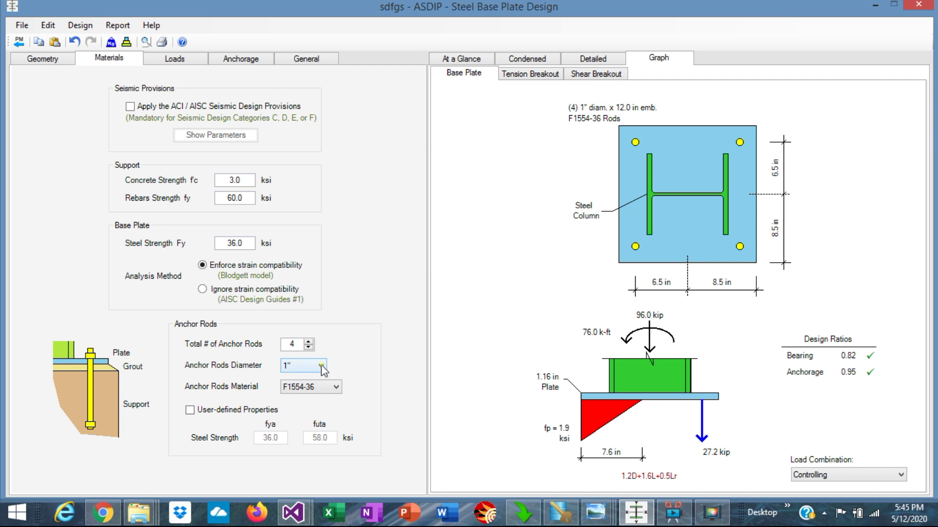
pyautogui.hotkey('ctrl', 'Tab')
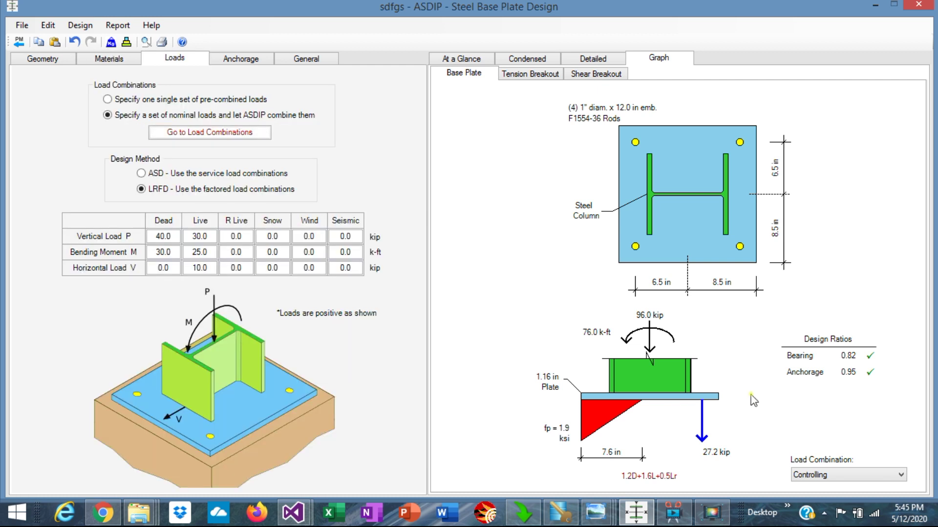
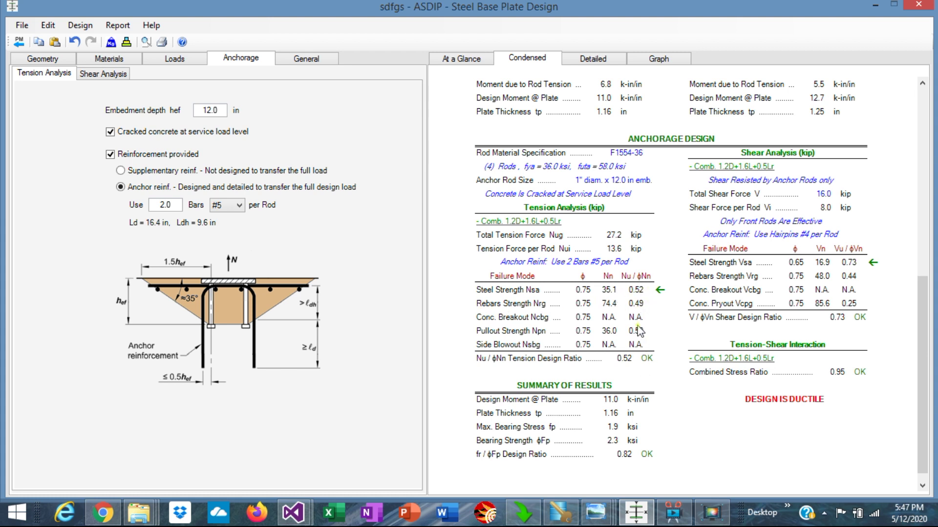
# Examine the detailed tension anchorage calculations for steel, breakout, pullout and side-face blowout strength, and return to the condensed results.
pyautogui.click(588, 61)
pyautogui.scroll(-10, 628, 285)
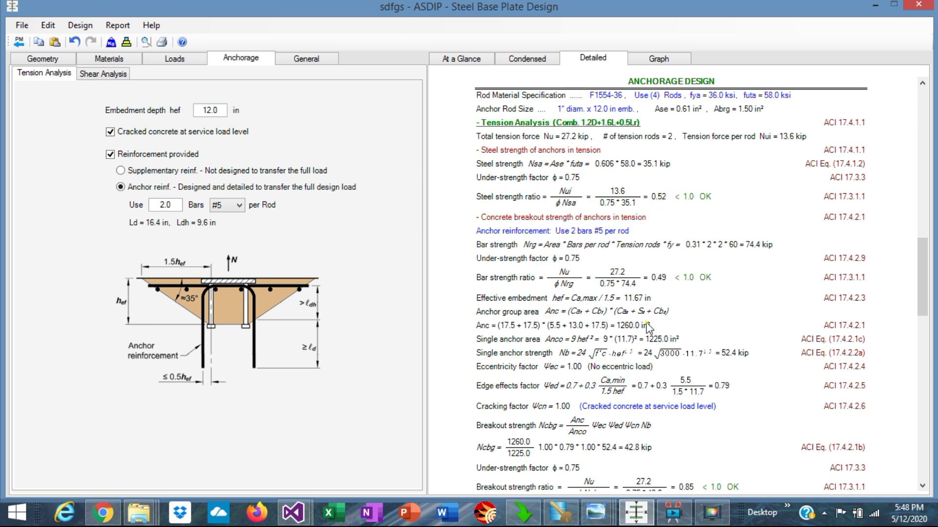
pyautogui.scroll(-2, 649, 328)
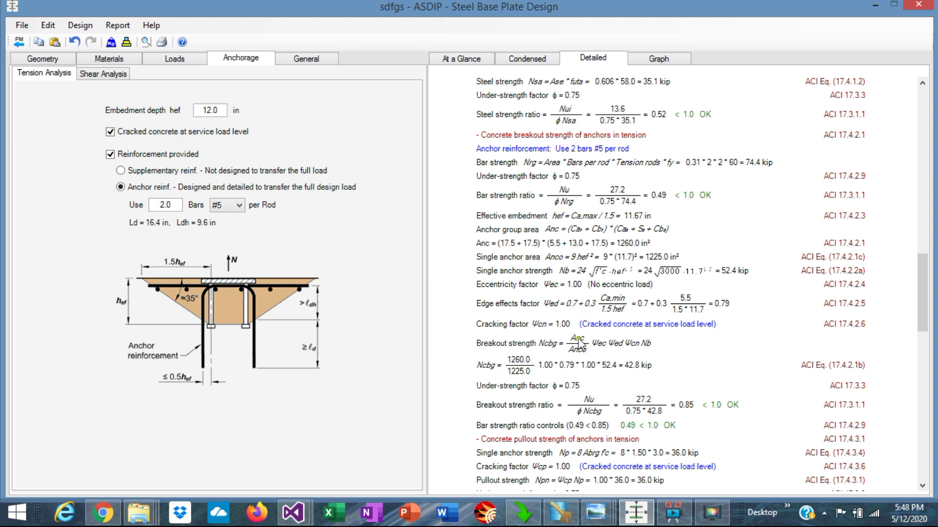
pyautogui.scroll(-2, 581, 342)
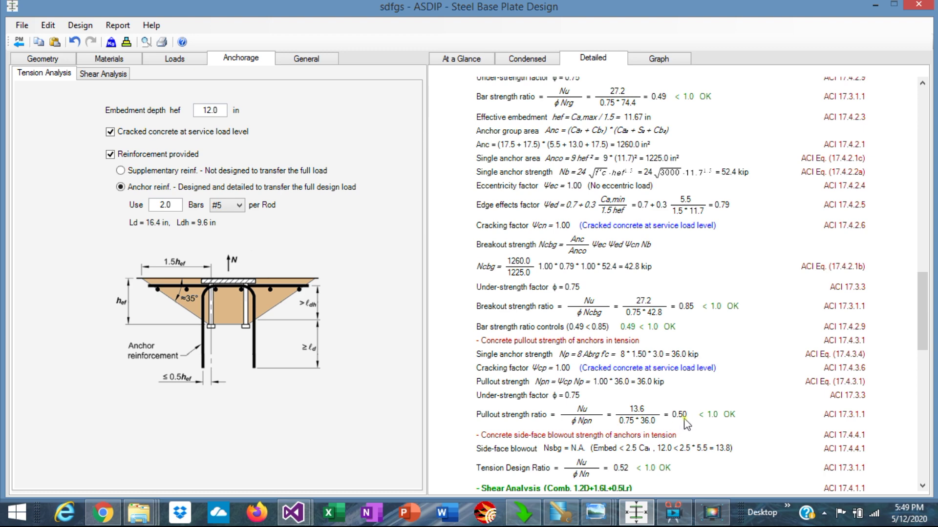
pyautogui.scroll(-2, 473, 378)
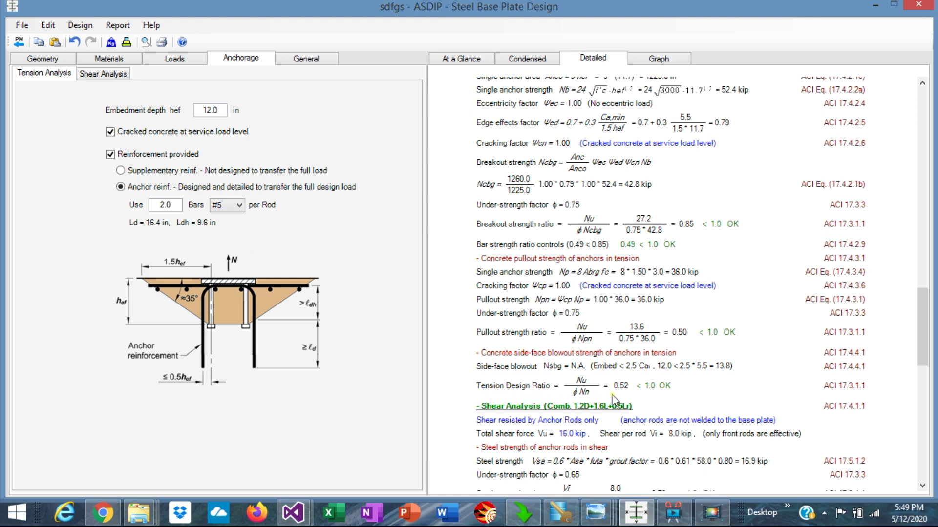
pyautogui.scroll(5, 618, 313)
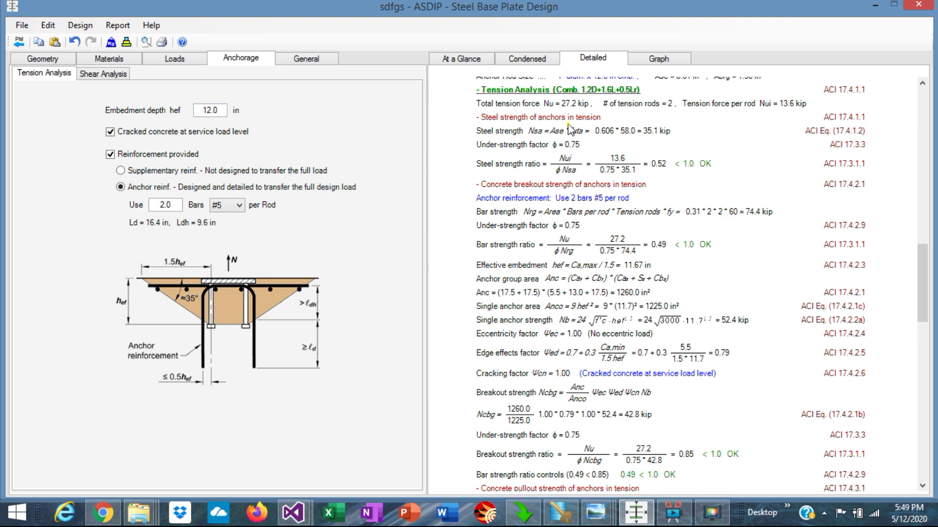
pyautogui.hotkey('ctrl', 'shift', 'Tab')
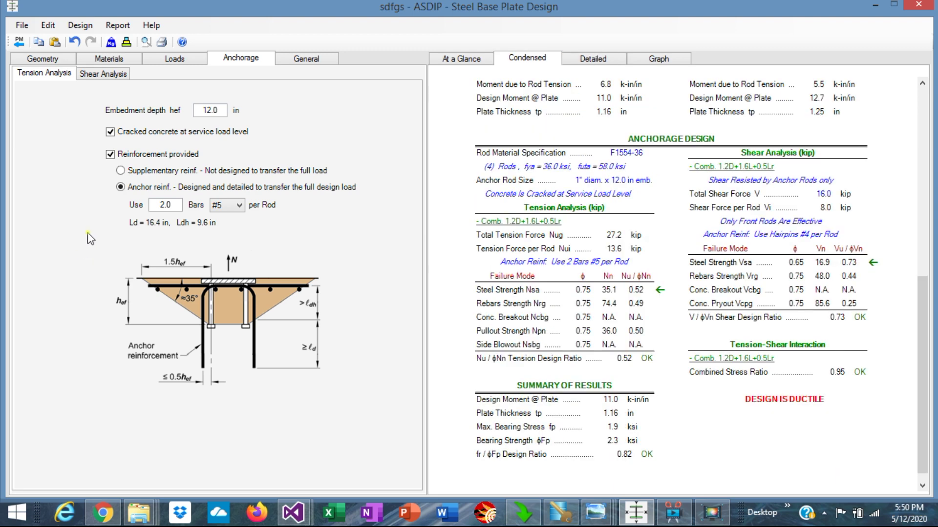
# Turn off the reinforcement for the tension analysis and set the rod embedment depth to 18 in.
pyautogui.click(110, 154)
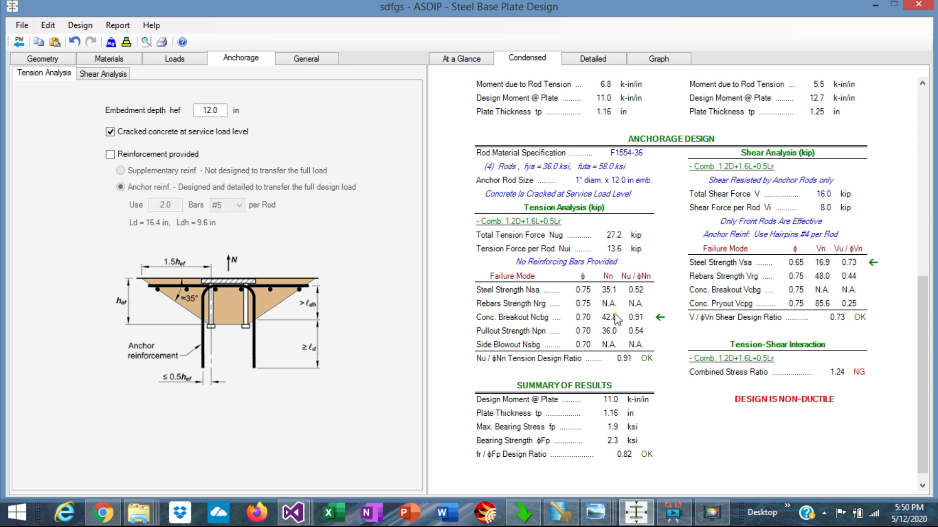
pyautogui.click(221, 110)
pyautogui.doubleClick(221, 110)
pyautogui.write('18')
pyautogui.press('Return')
# Check the tension breakout graph and the condensed results, and turn the tension reinforcement back on.
pyautogui.click(659, 58)
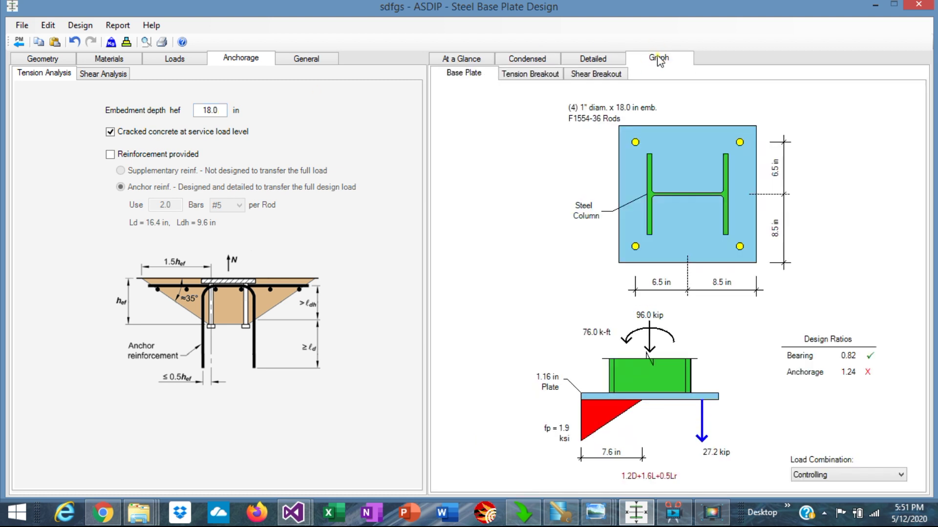
pyautogui.click(527, 74)
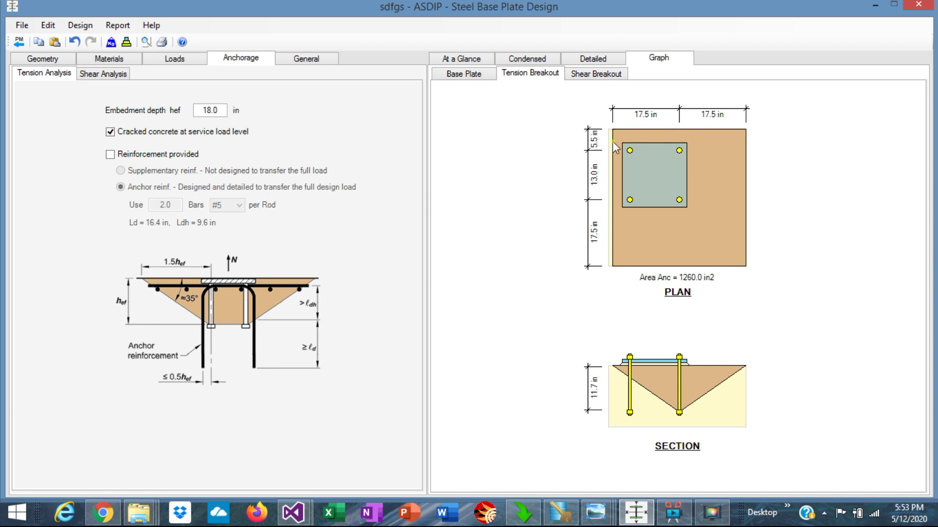
pyautogui.hotkey('ctrl', 'Tab')
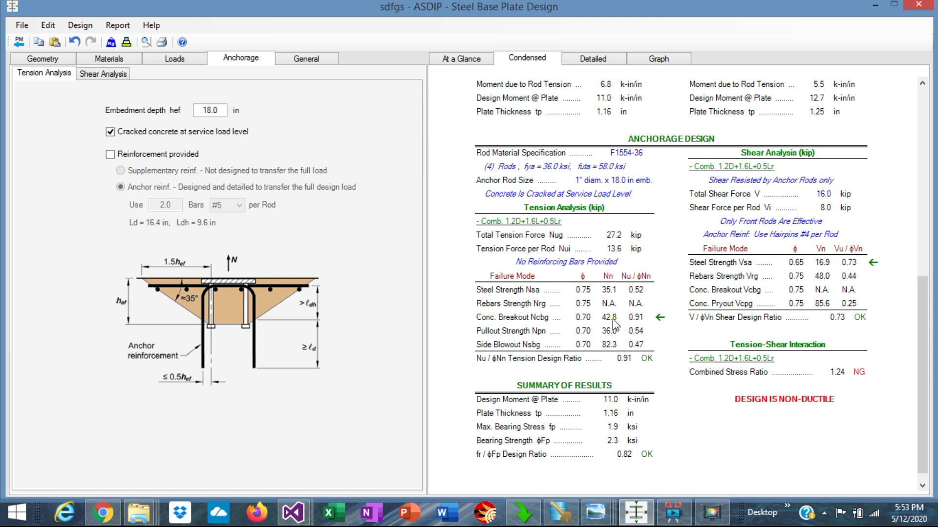
pyautogui.click(111, 155)
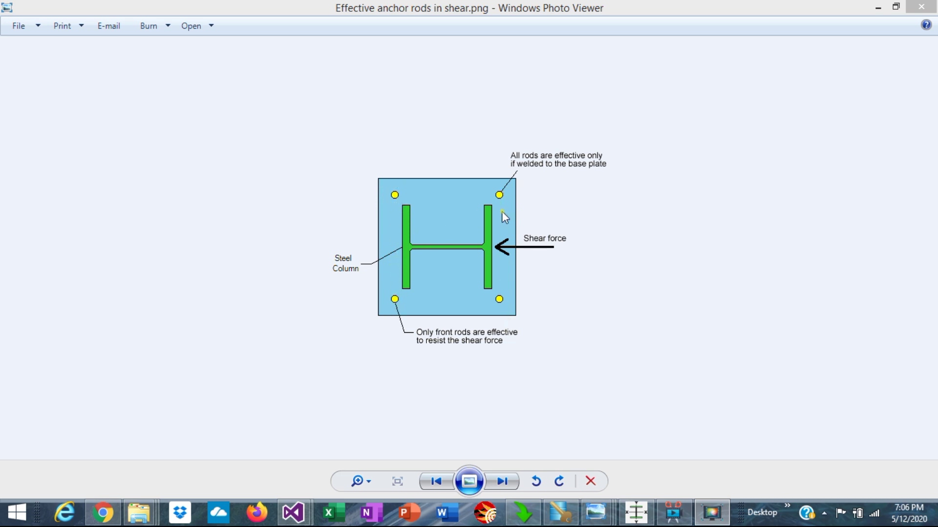
# Look through the reference images on effective anchor rods in shear, shear failure modes and the shear breakout area.
pyautogui.scroll(-1, 526, 421)
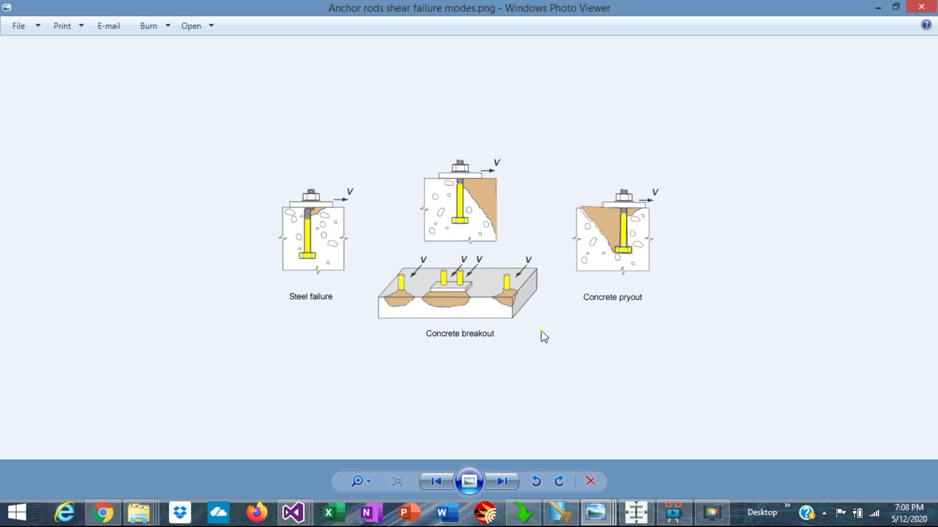
pyautogui.press('Right')
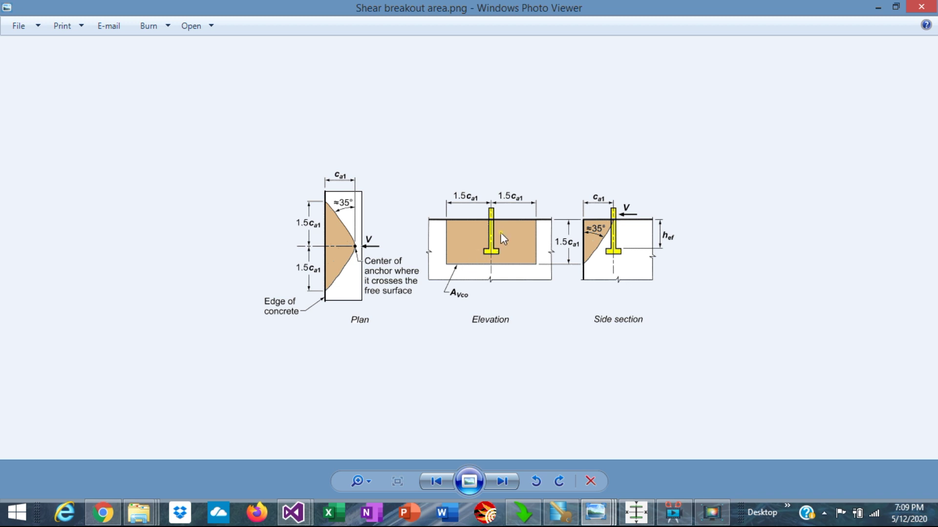
pyautogui.press('Left')
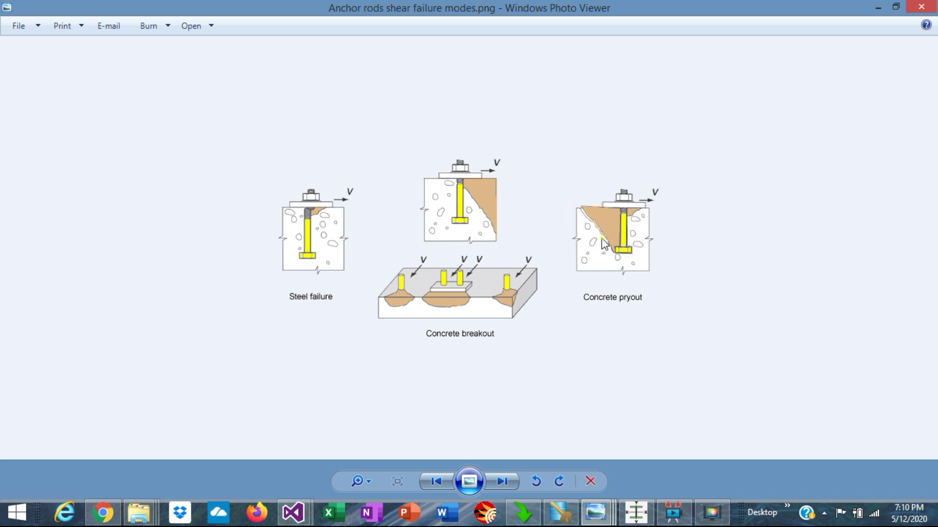
# Switch to ASDIP and examine the anchorage shear analysis settings together with the condensed shear results.
pyautogui.hotkey('alt', 'Tab')
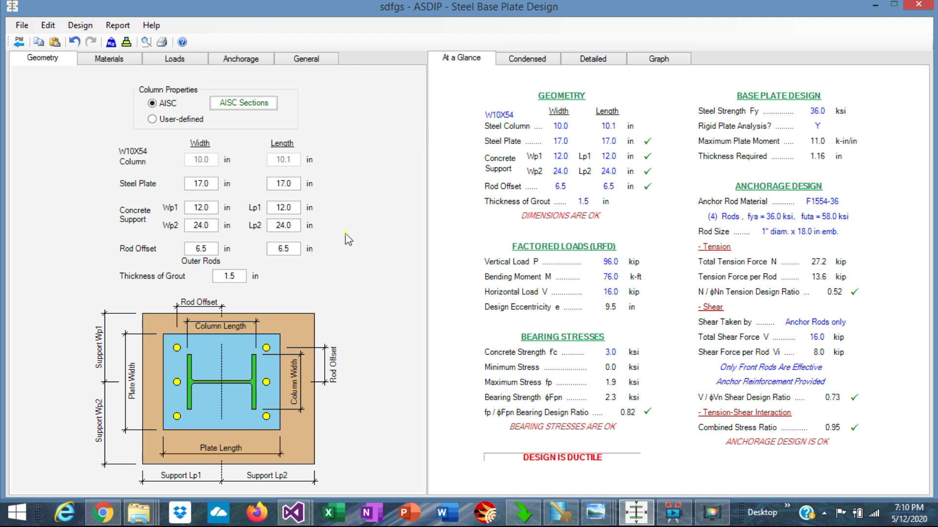
pyautogui.click(250, 59)
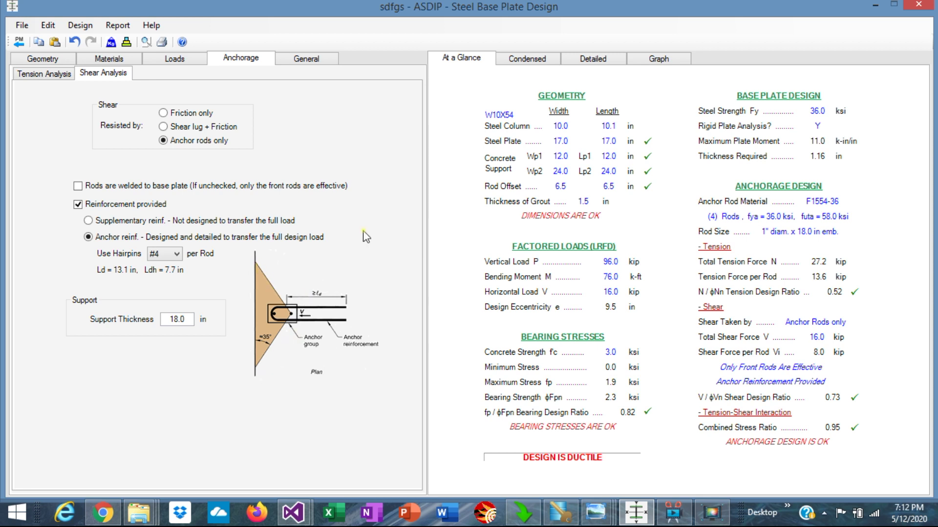
pyautogui.click(535, 61)
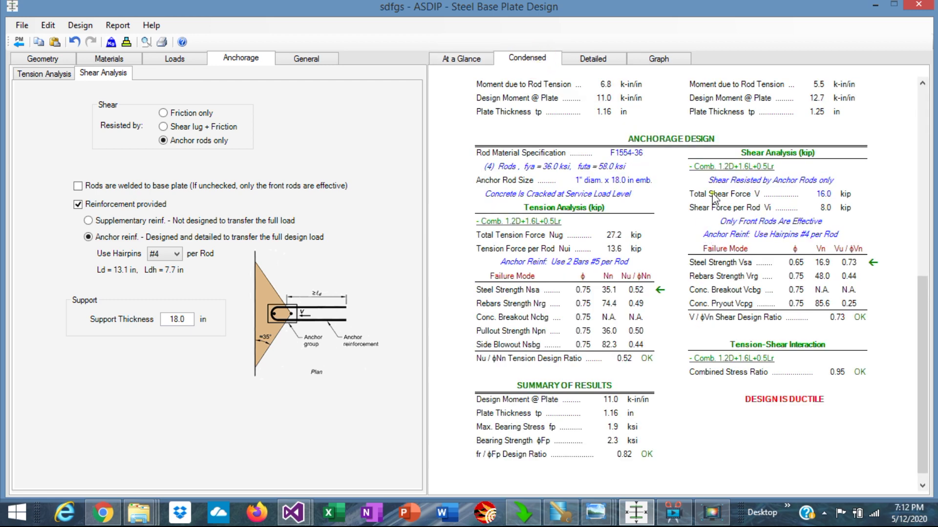
pyautogui.scroll(-1, 690, 208)
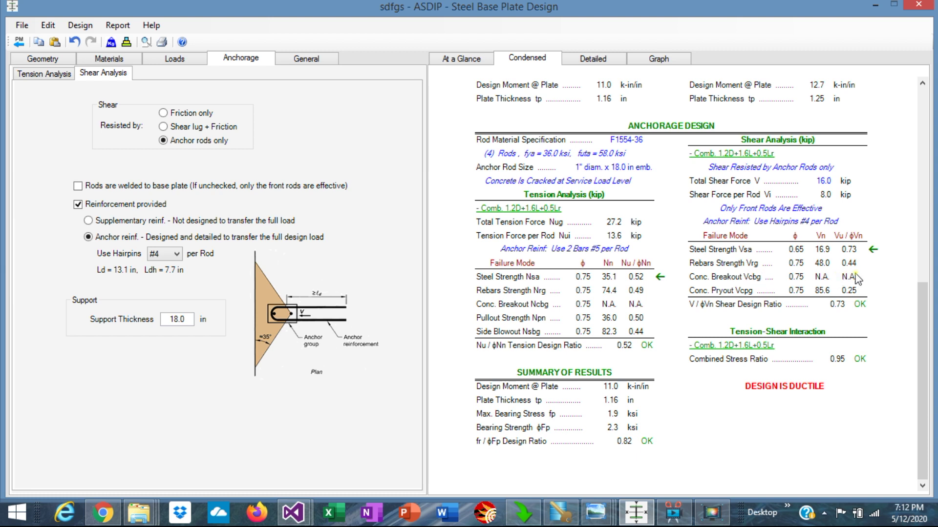
# Try the shear analysis without reinforcement, view its graph, and turn the shear reinforcement back on.
pyautogui.click(78, 205)
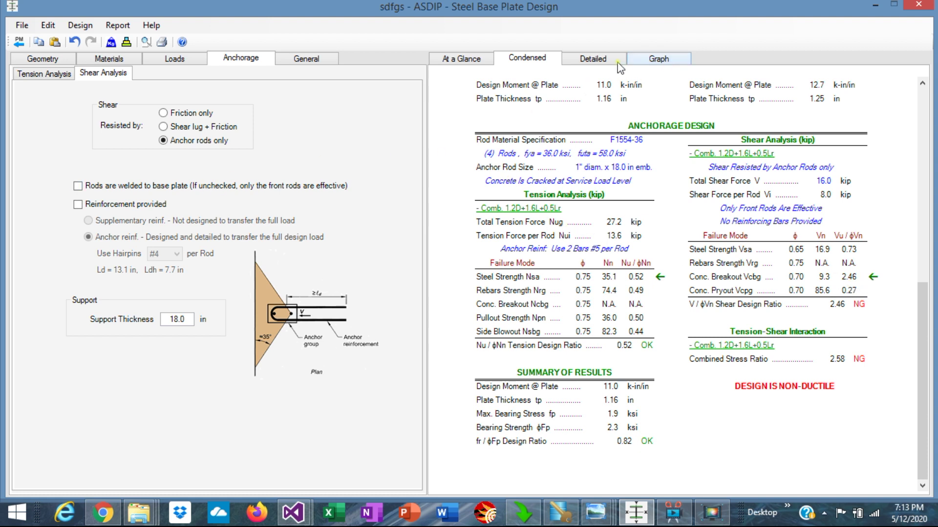
pyautogui.click(667, 58)
pyautogui.click(78, 204)
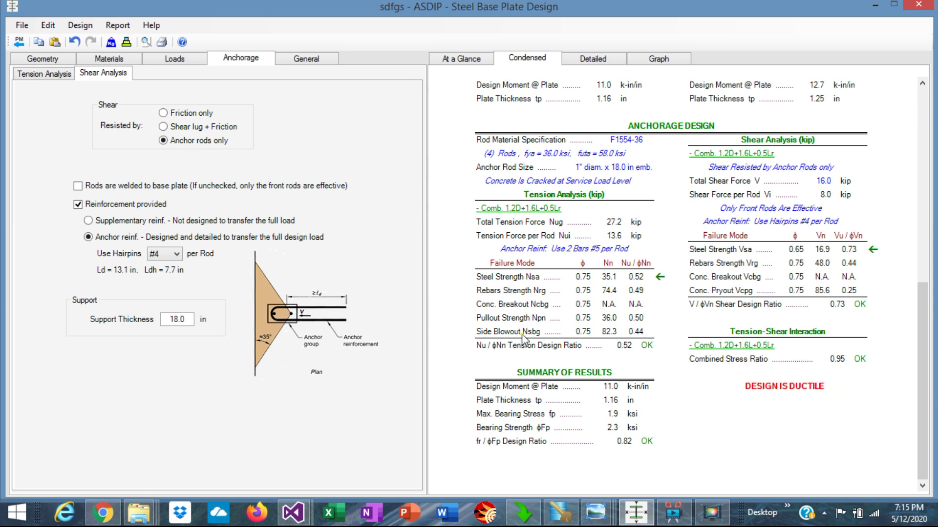
# Examine the detailed shear calculations for steel, breakout and pryout strength, down to the tension-shear interaction.
pyautogui.hotkey('ctrl', 'Tab')
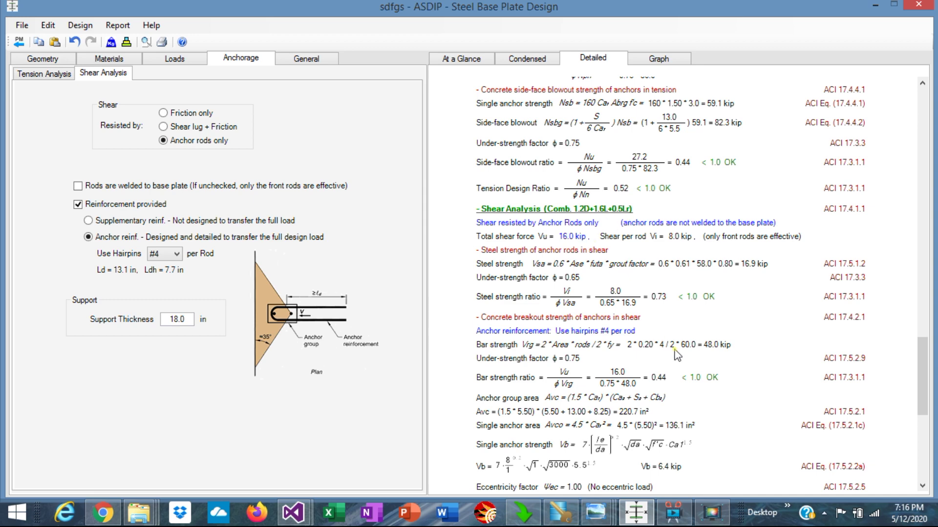
pyautogui.scroll(-2, 674, 352)
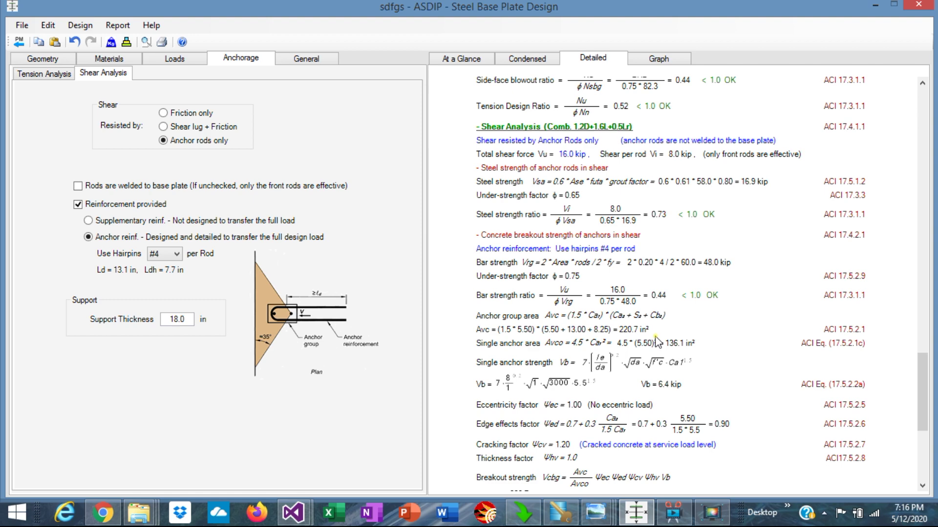
pyautogui.scroll(-2, 658, 343)
pyautogui.scroll(-3, 658, 342)
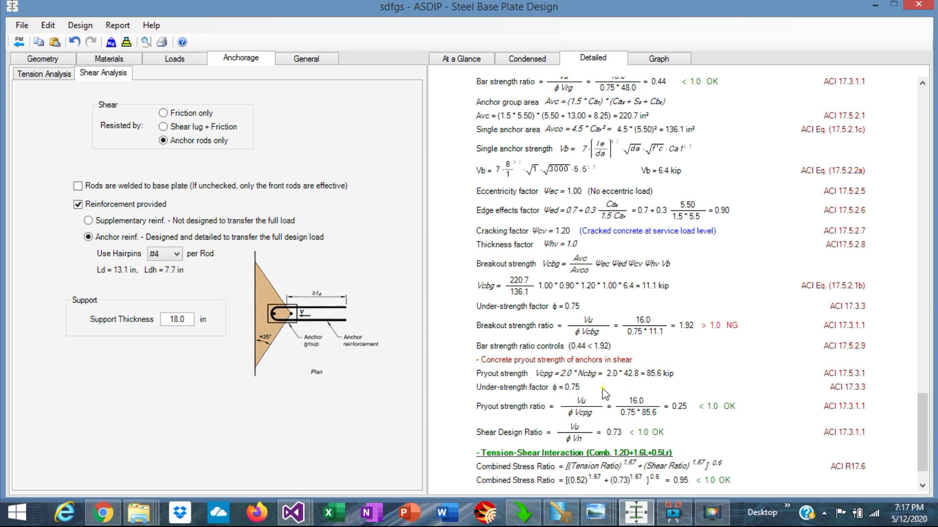
pyautogui.scroll(-3, 600, 285)
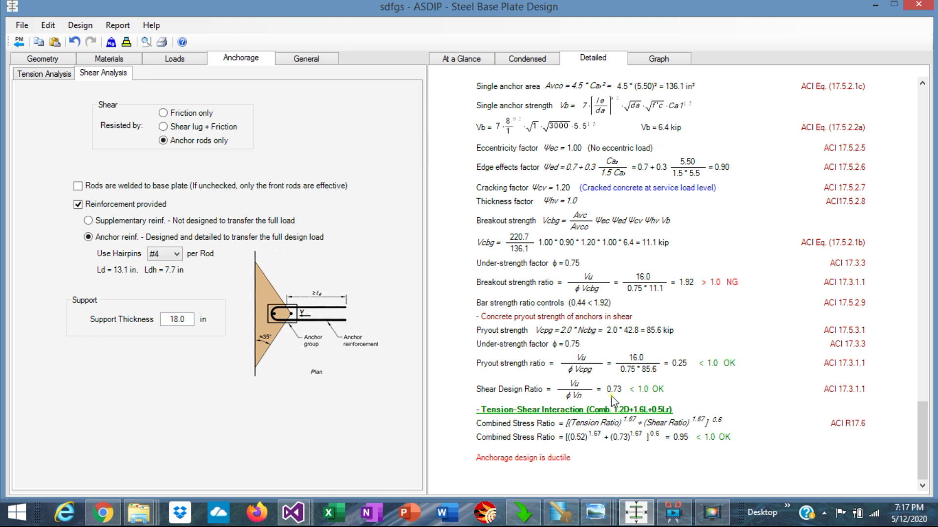
# View the base plate graph and the tension and shear breakout plans and sections.
pyautogui.hotkey('ctrl', 'Tab')
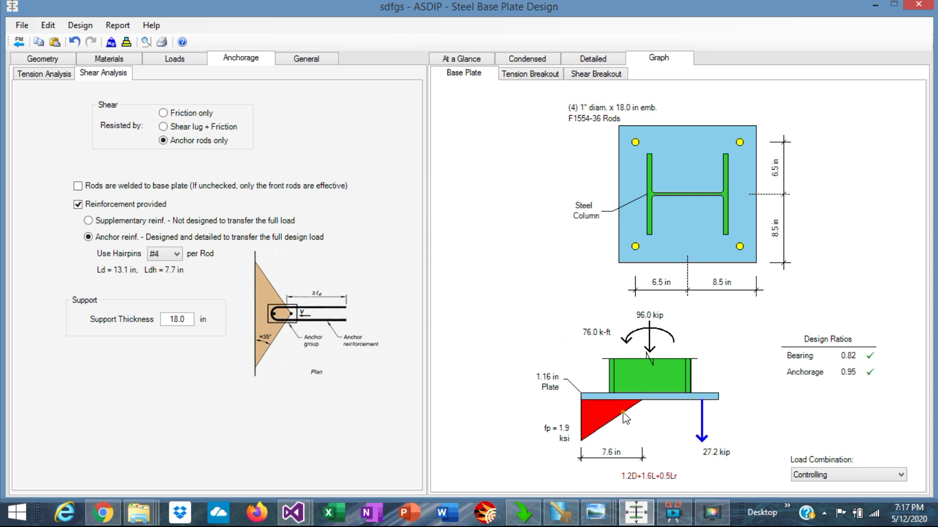
pyautogui.click(529, 78)
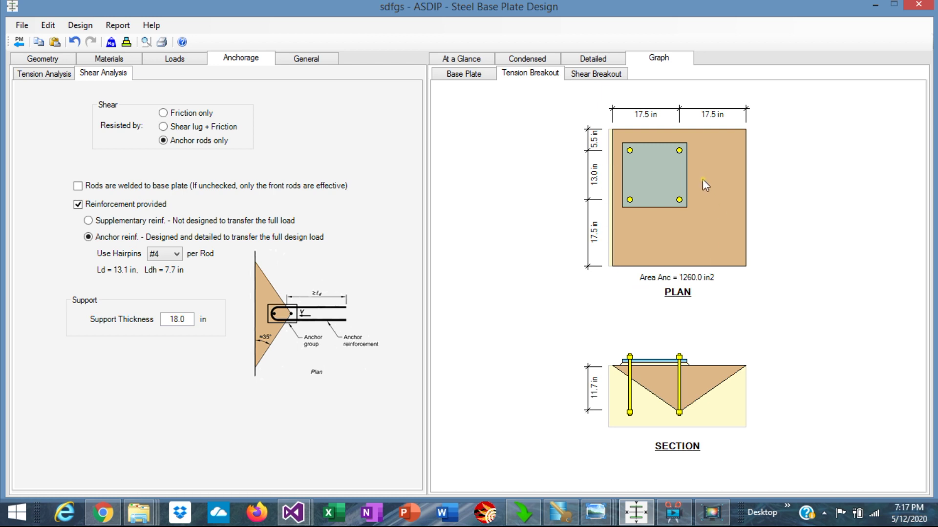
pyautogui.click(592, 75)
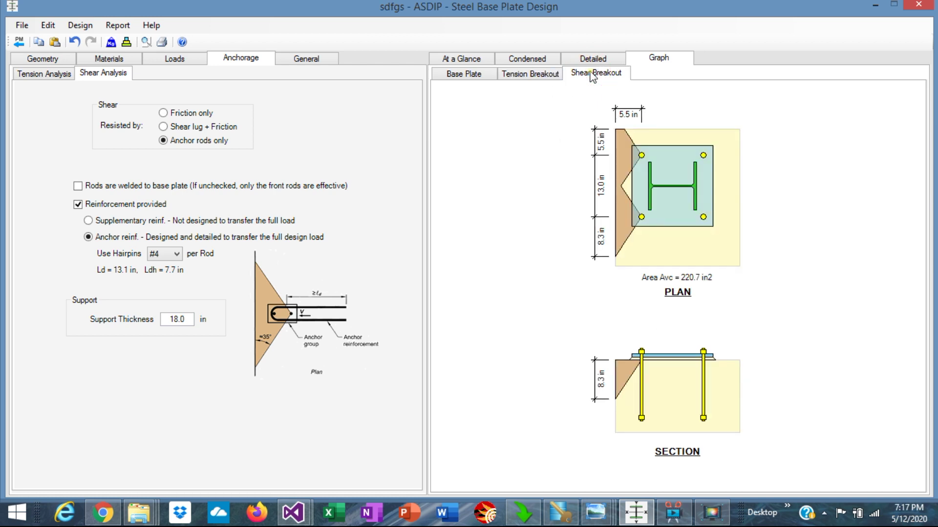